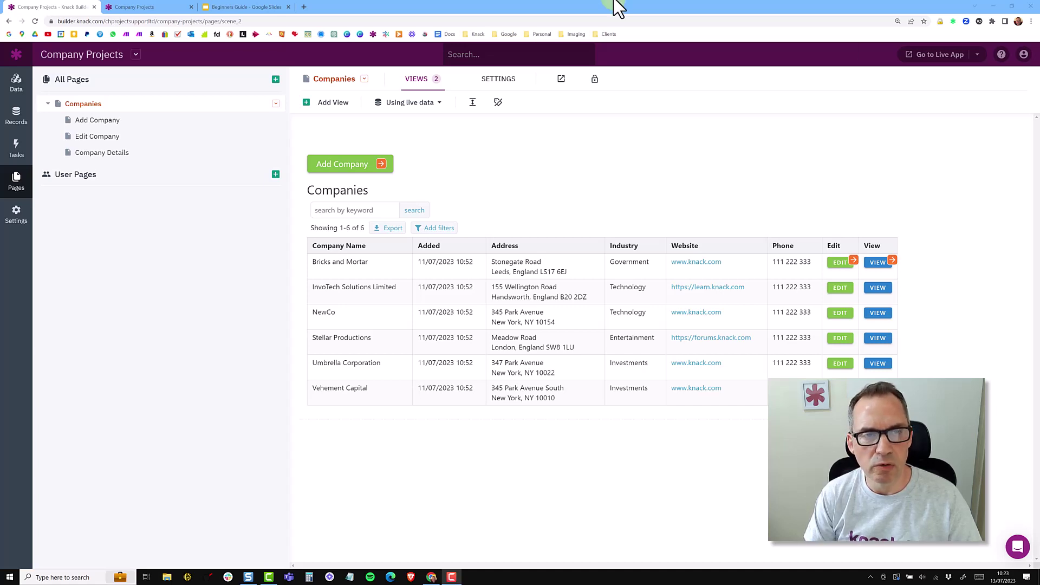
# Switch to the Beginners Guide presentation and view its Data Structure slide
pyautogui.click(247, 7)
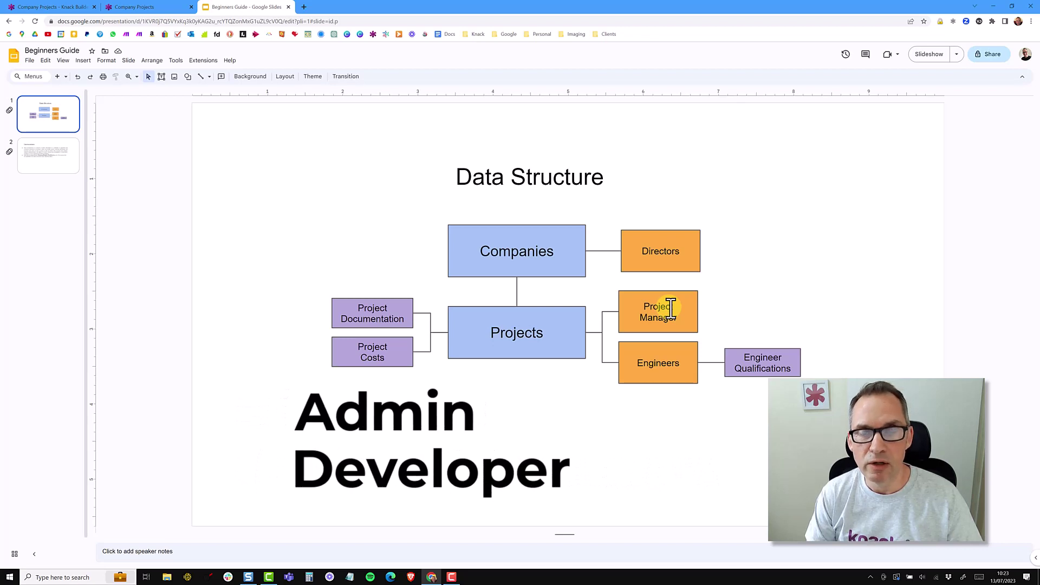
# From Records, enable users with the roles Admin, Director and Project Manager
pyautogui.click(42, 7)
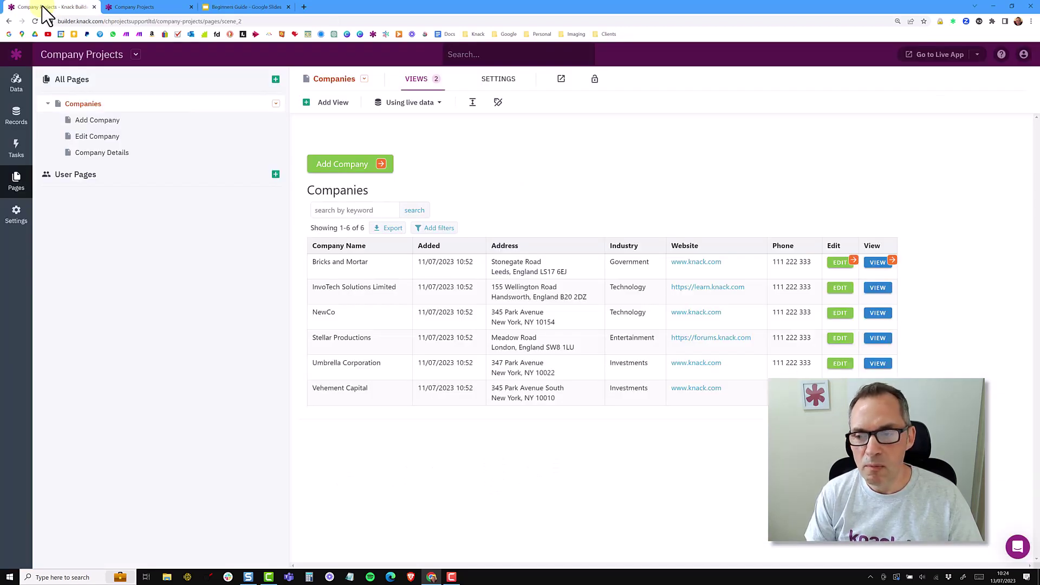
pyautogui.click(16, 115)
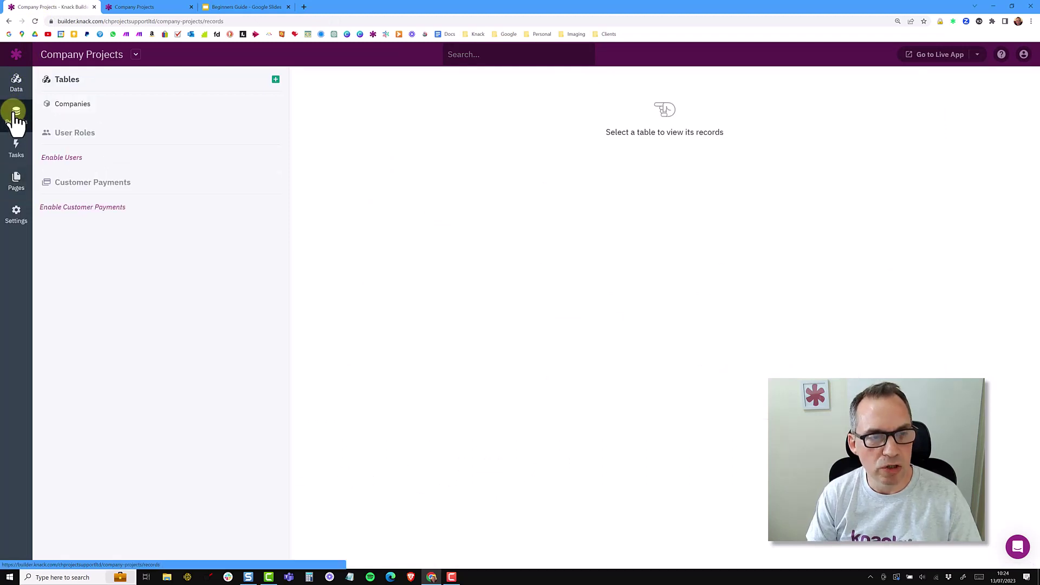
pyautogui.click(73, 158)
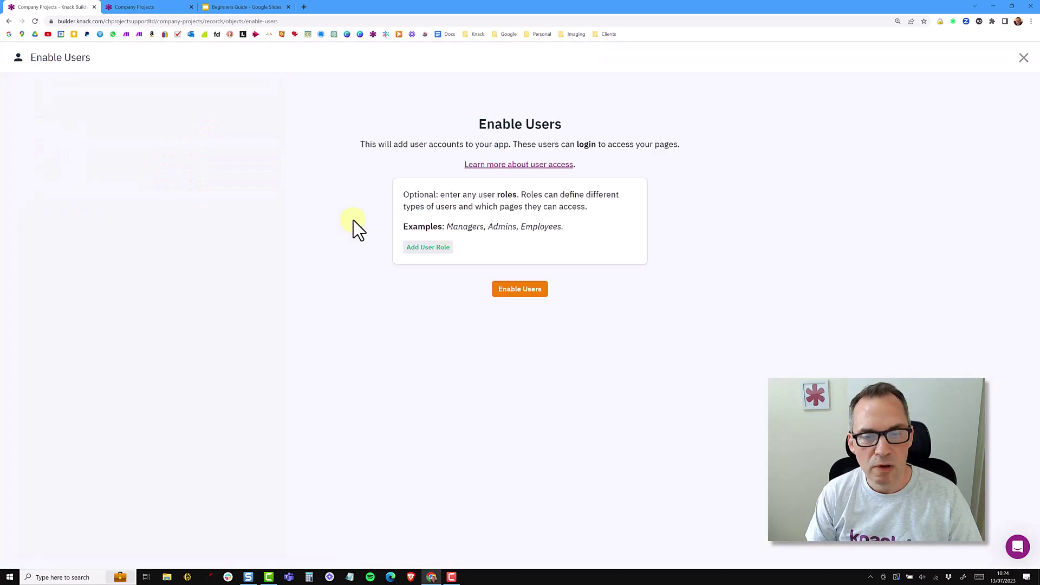
pyautogui.click(420, 250)
pyautogui.write('A')
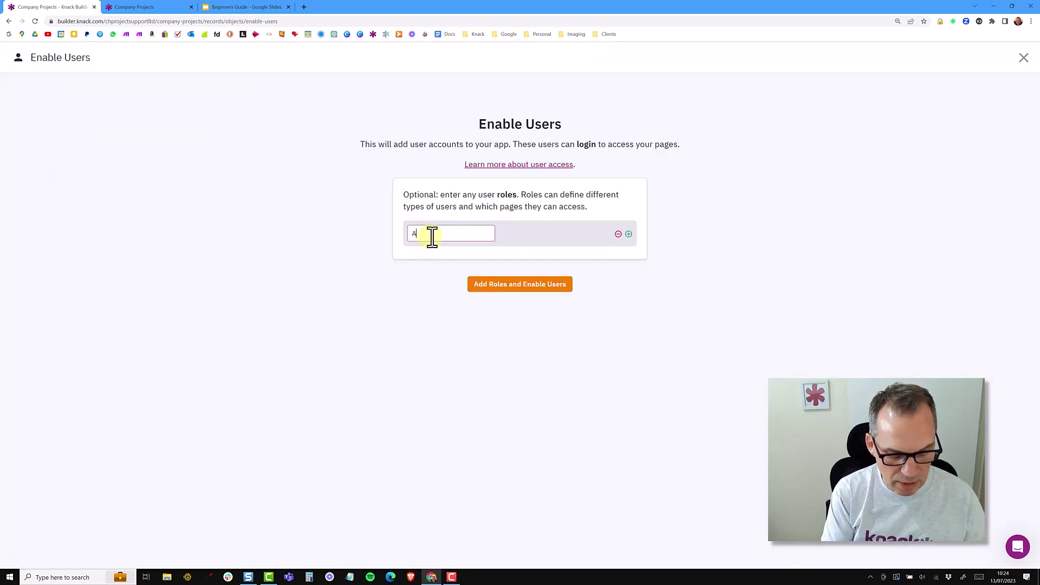
pyautogui.write('dmin')
pyautogui.press('Return')
pyautogui.write('Director')
pyautogui.press('Return')
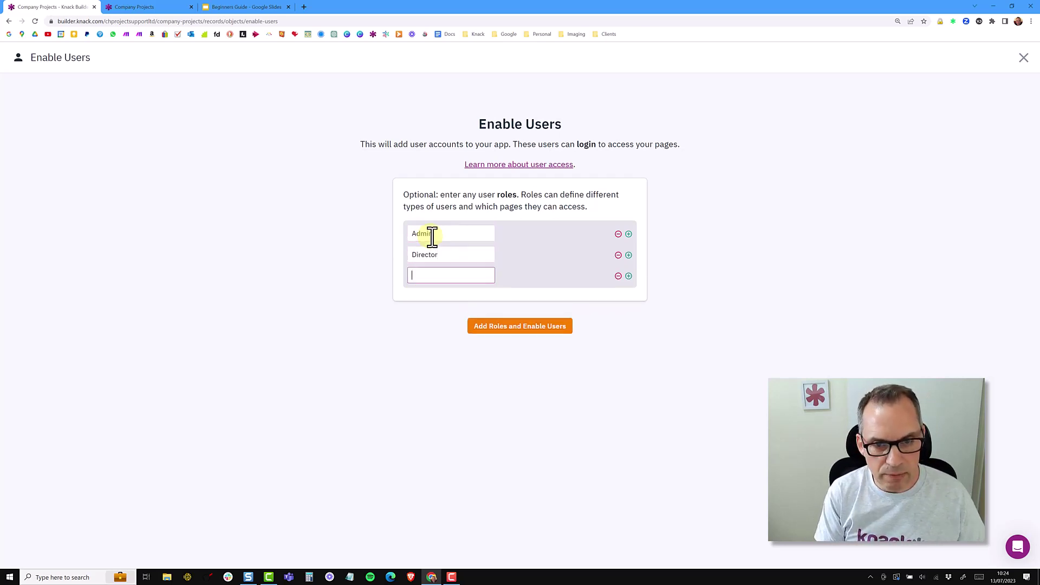
pyautogui.write('Project Manager')
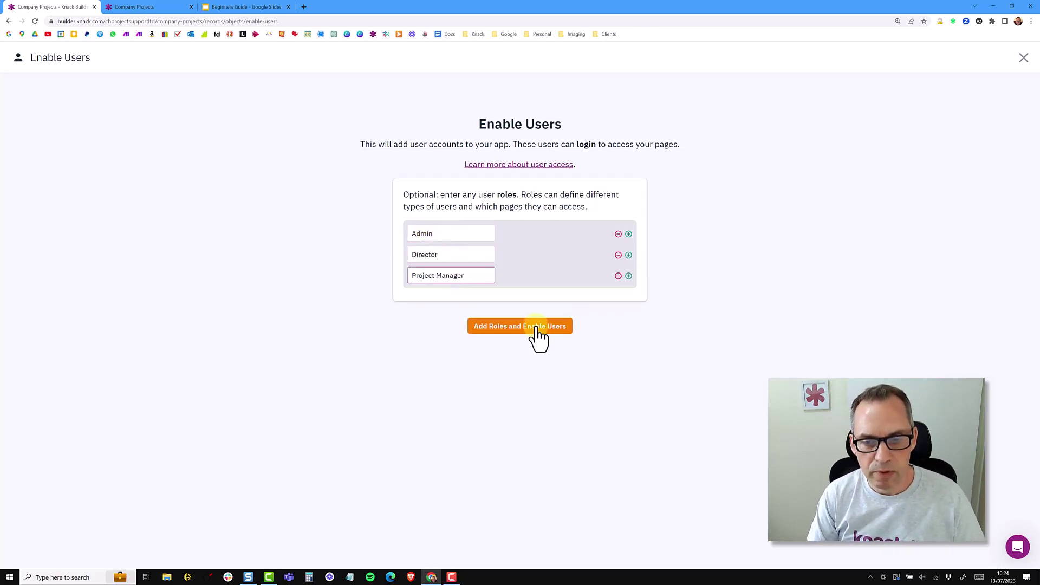
pyautogui.click(538, 327)
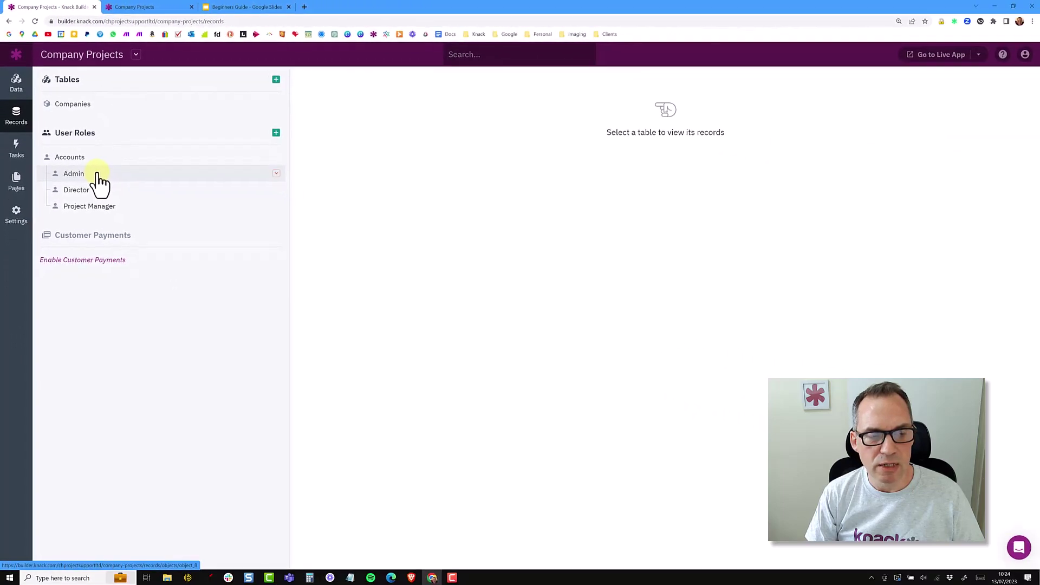
# Add and submit a new user account record in the Admin role table
pyautogui.click(99, 182)
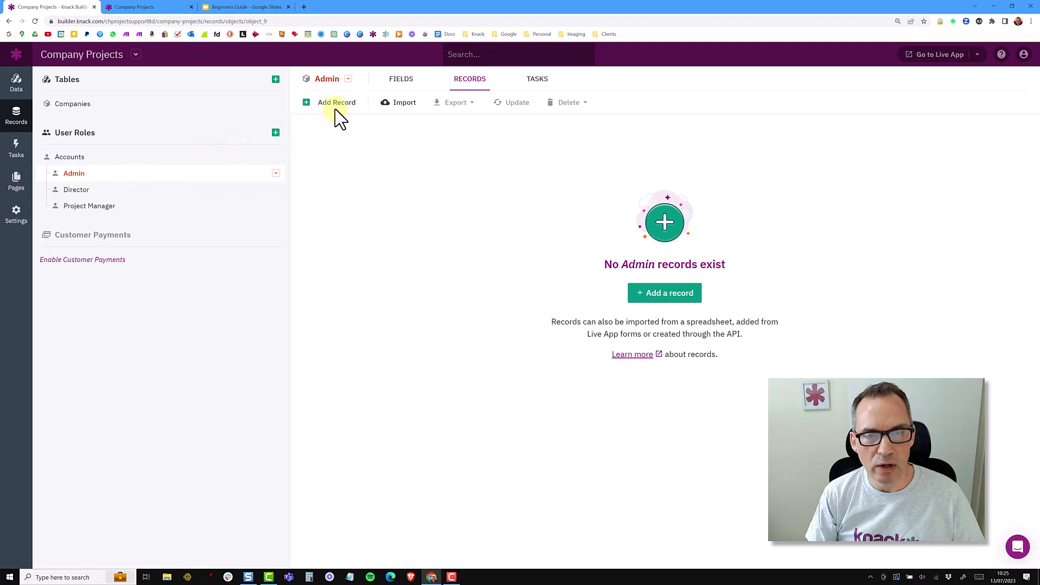
pyautogui.click(335, 106)
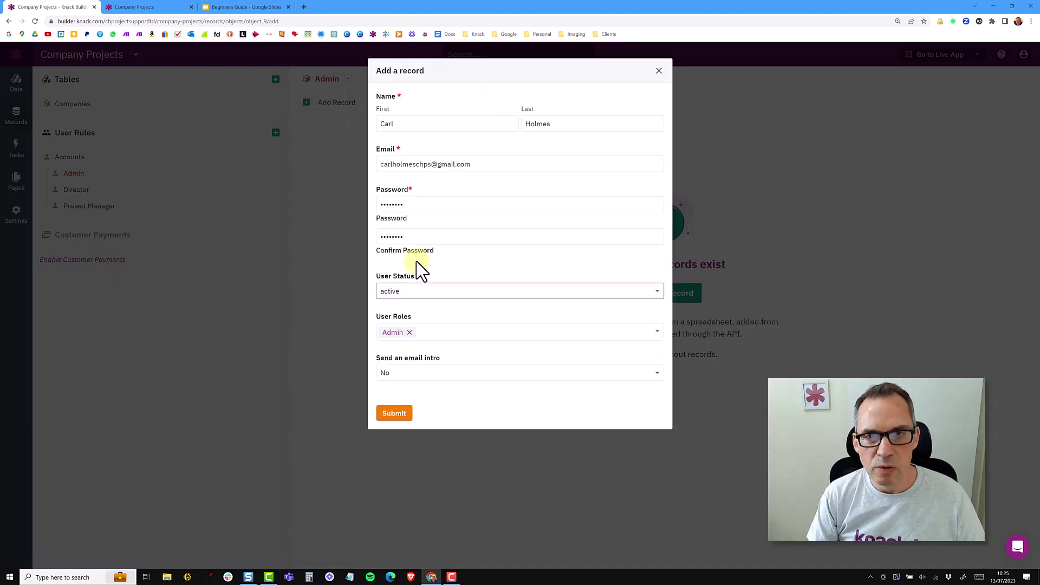
pyautogui.click(394, 414)
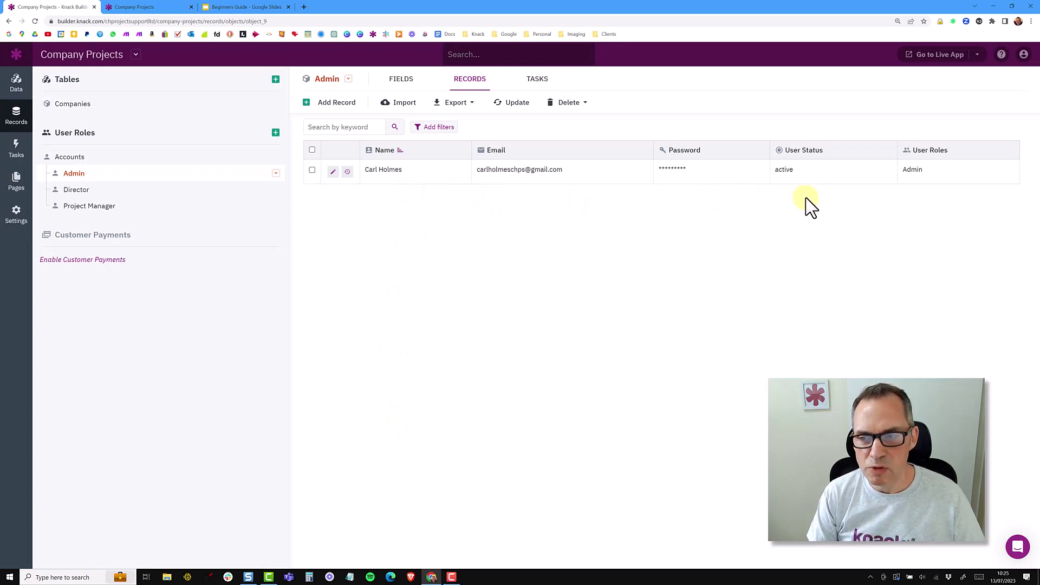
# Review the new account's user status and assigned user role options without changes
pyautogui.click(818, 183)
pyautogui.click(817, 176)
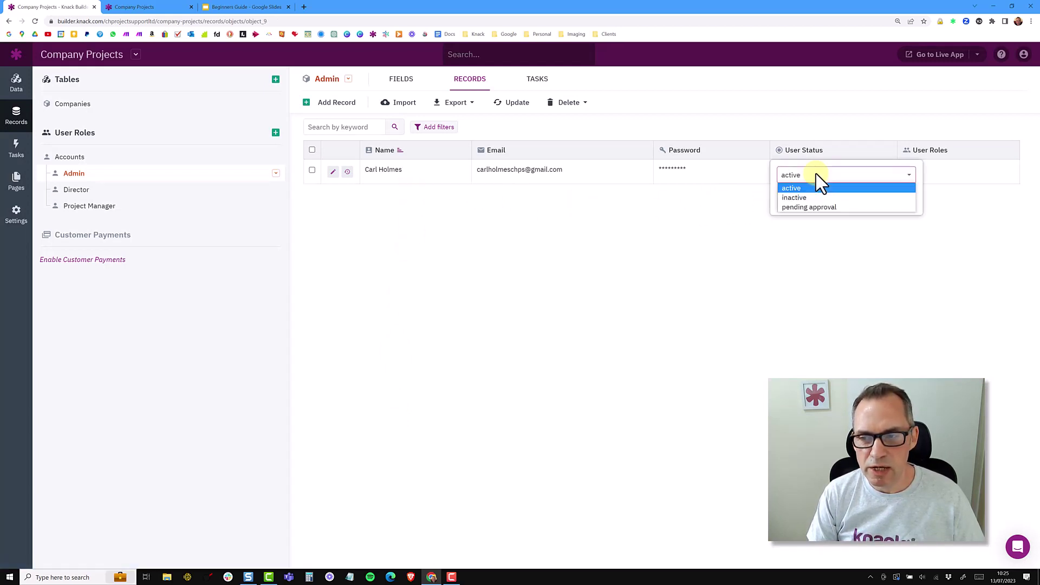
pyautogui.click(864, 135)
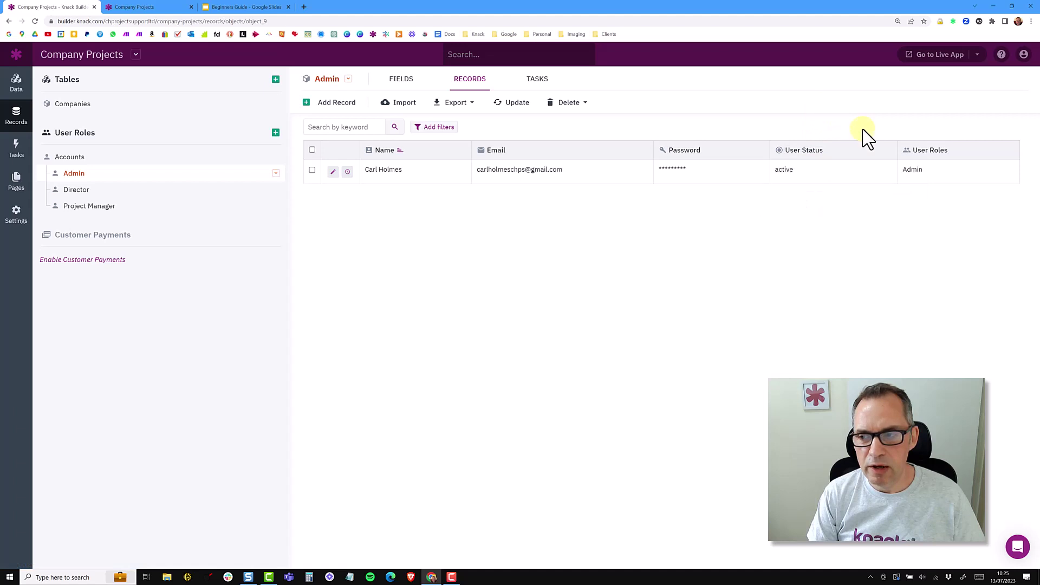
pyautogui.click(926, 183)
pyautogui.click(892, 123)
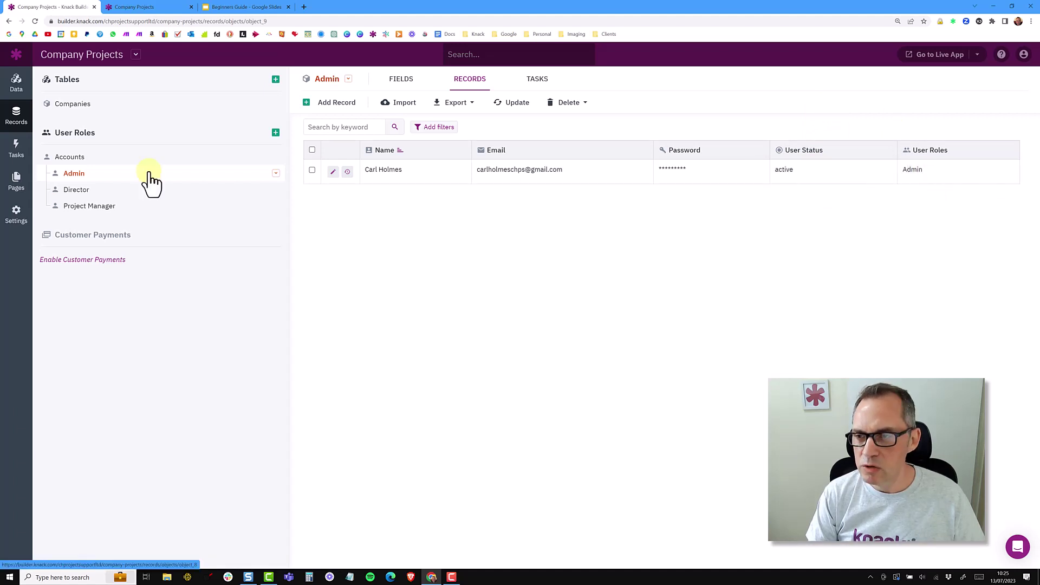
pyautogui.click(16, 217)
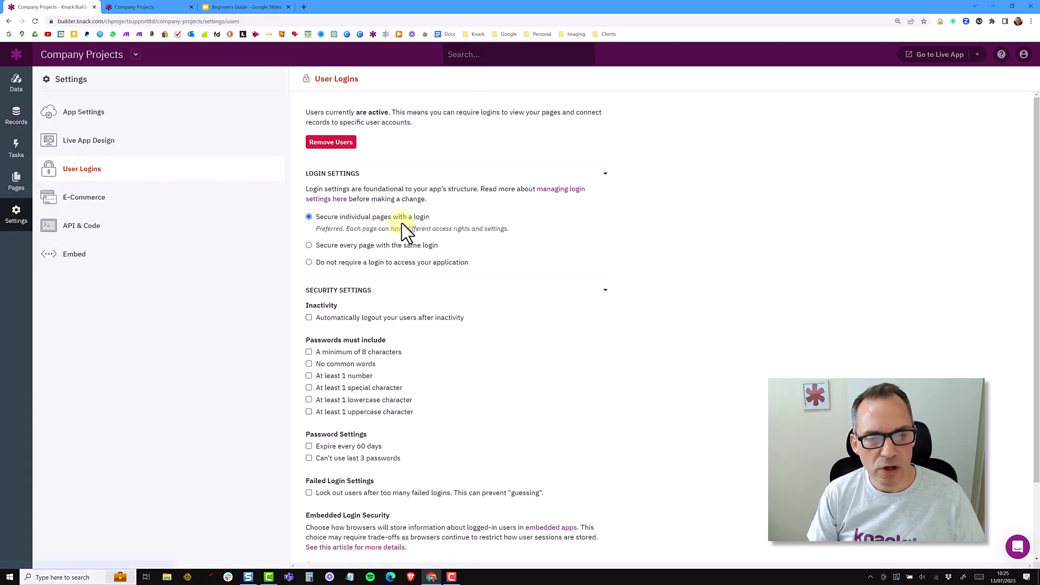
pyautogui.scroll(-1, 475, 325)
pyautogui.scroll(-2, 475, 325)
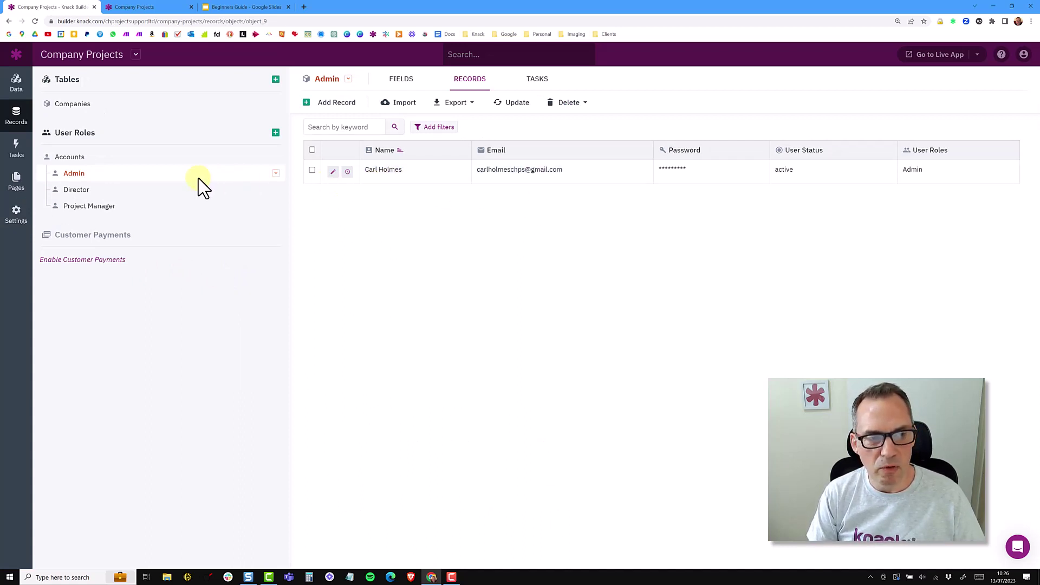
# Delete the single Admin role record and dismiss the 'Admin Delete Complete' notice
pyautogui.click(85, 161)
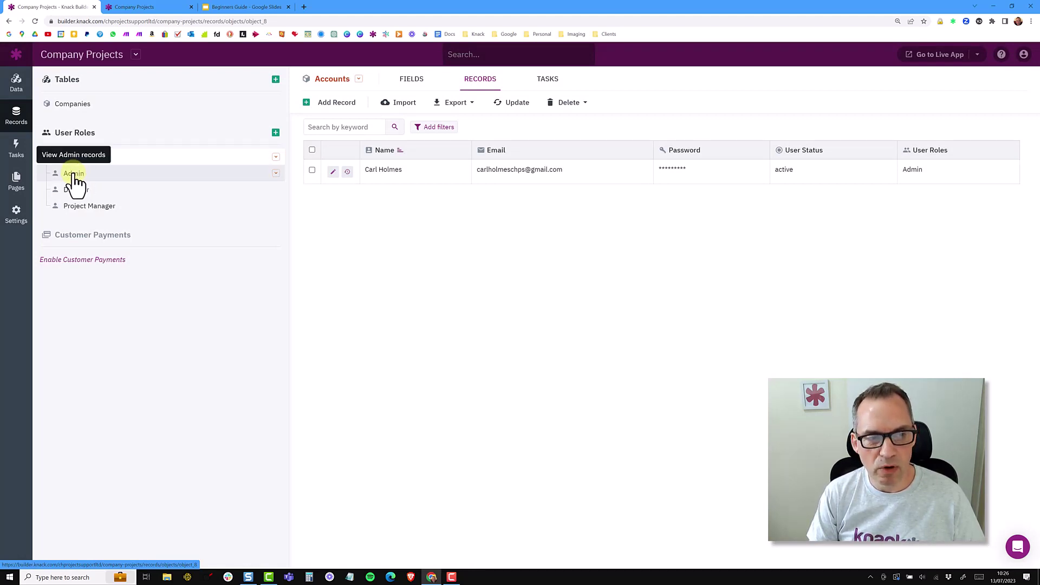
pyautogui.click(74, 177)
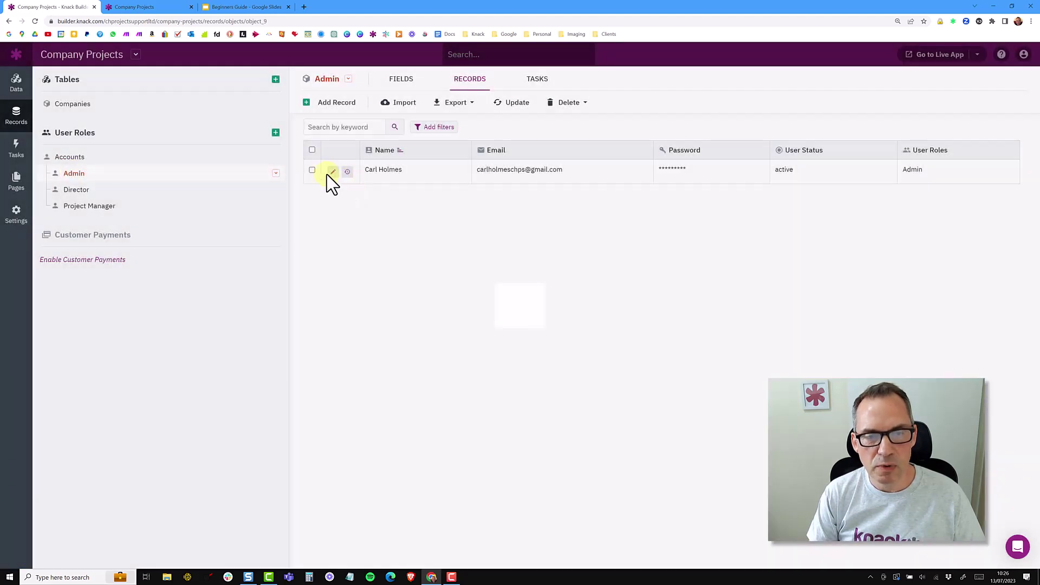
pyautogui.click(313, 171)
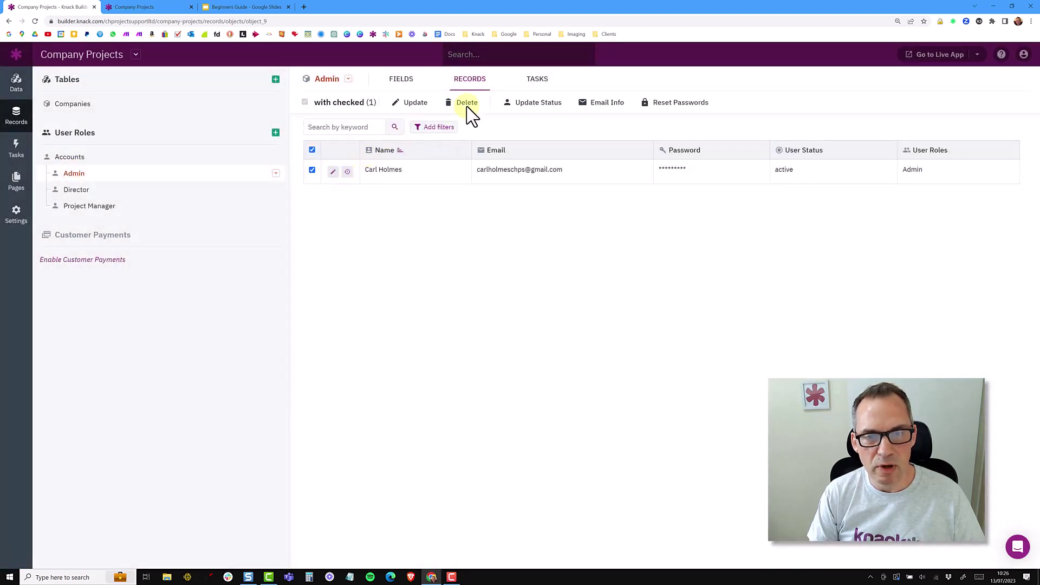
pyautogui.click(466, 102)
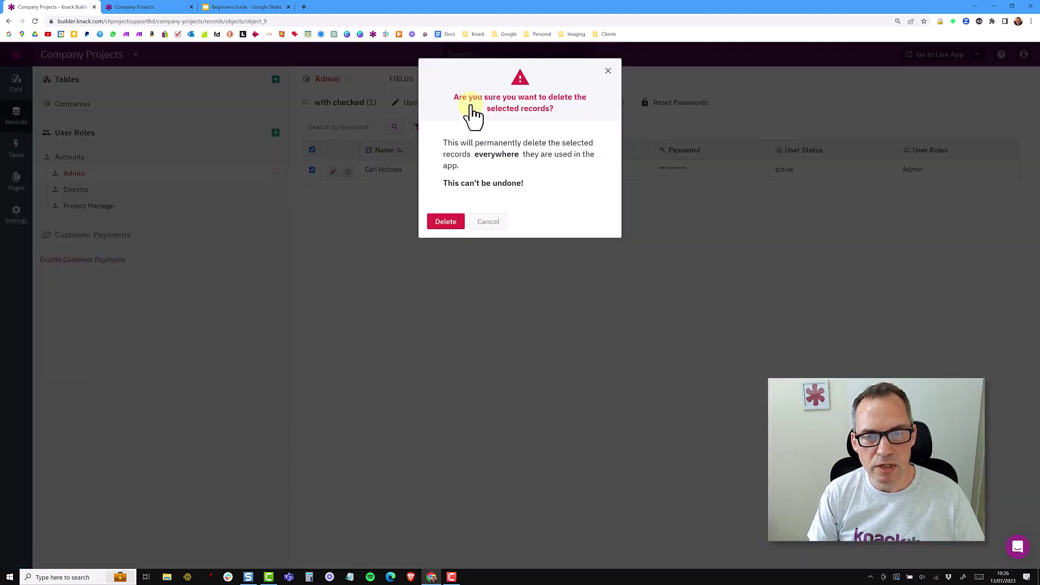
pyautogui.click(447, 222)
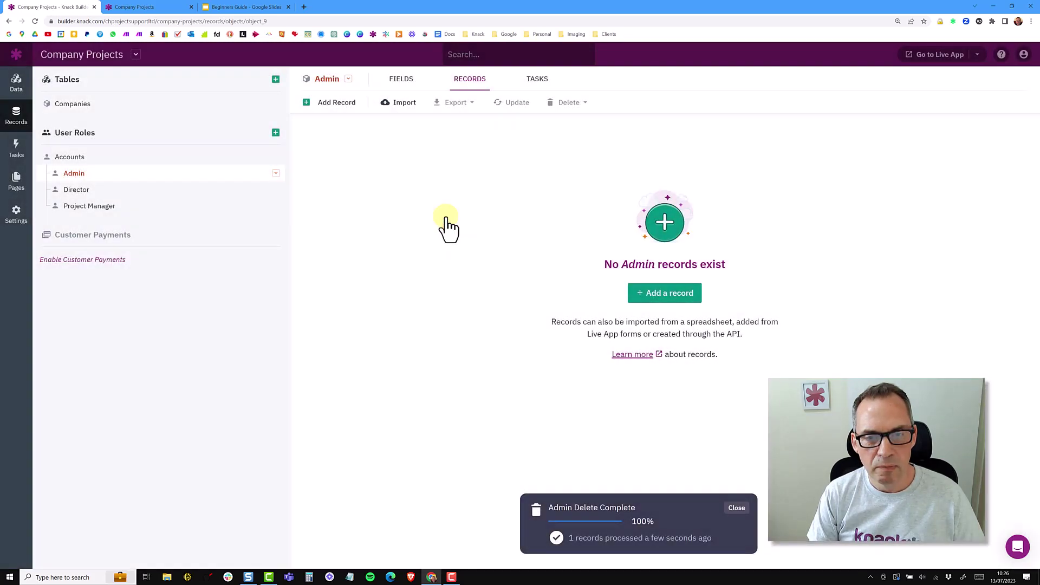
pyautogui.click(737, 507)
# Give the Accounts record the Admin user role, then view the Admin table
pyautogui.click(76, 160)
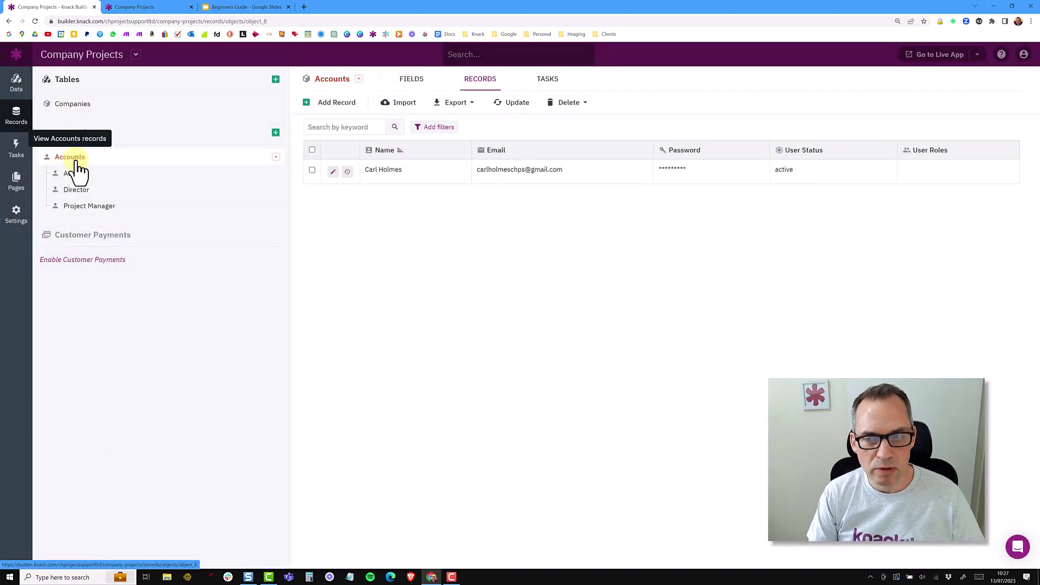
pyautogui.click(927, 187)
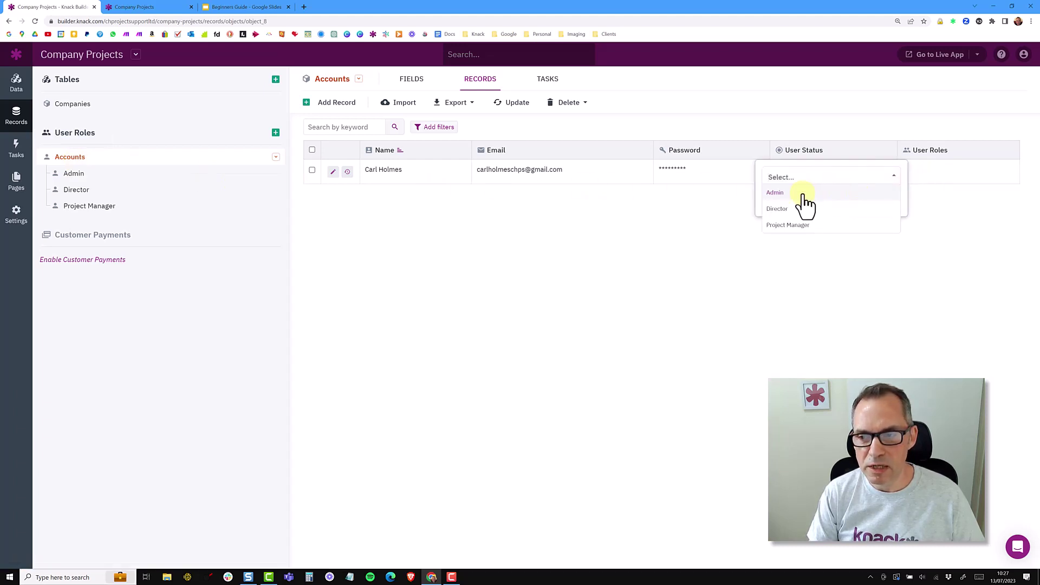
pyautogui.click(803, 194)
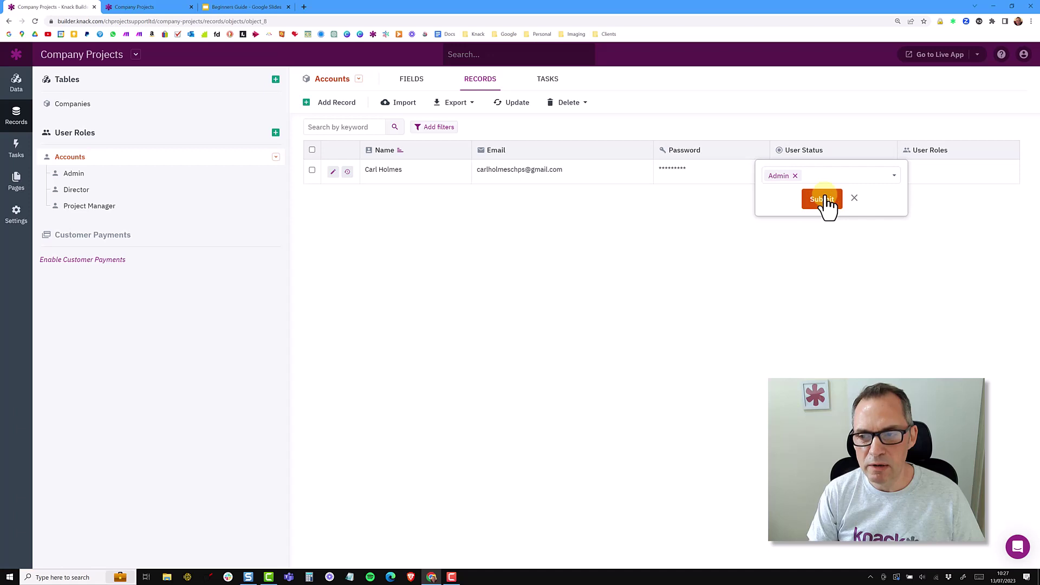
pyautogui.click(822, 199)
pyautogui.click(80, 173)
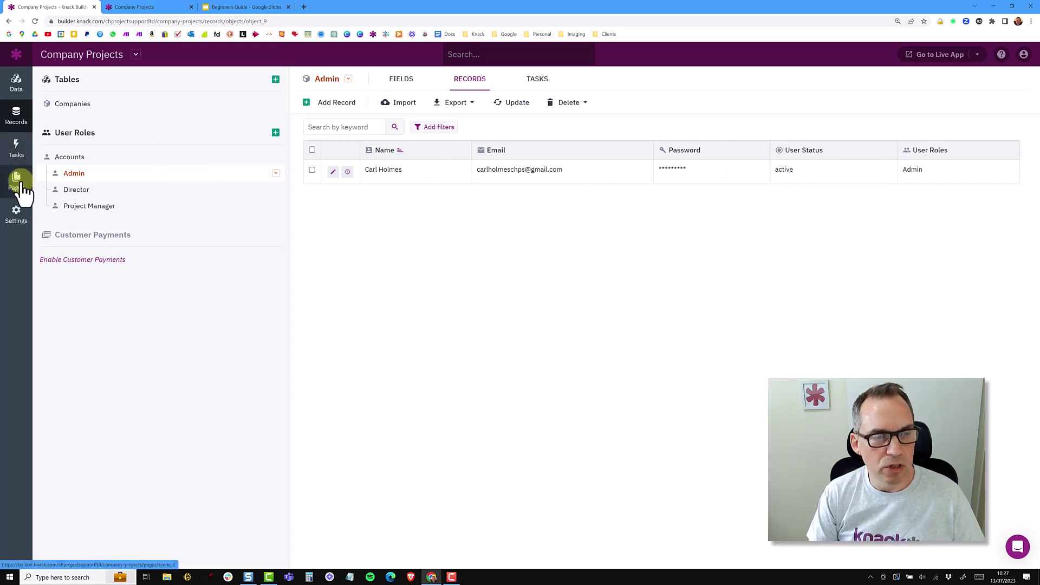
# Put the Companies page behind a login limited to the Admin user role
pyautogui.click(17, 181)
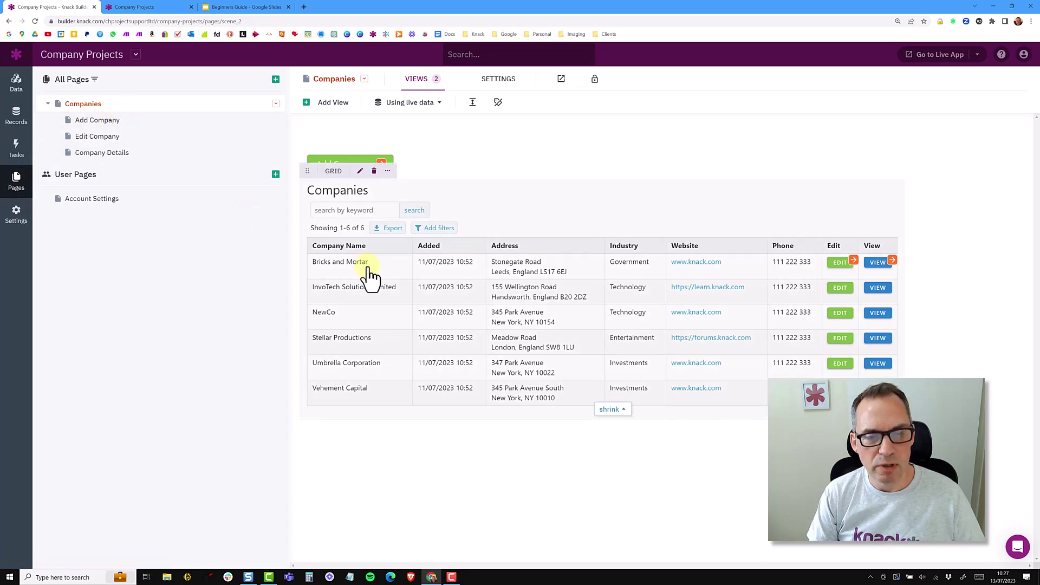
pyautogui.click(277, 104)
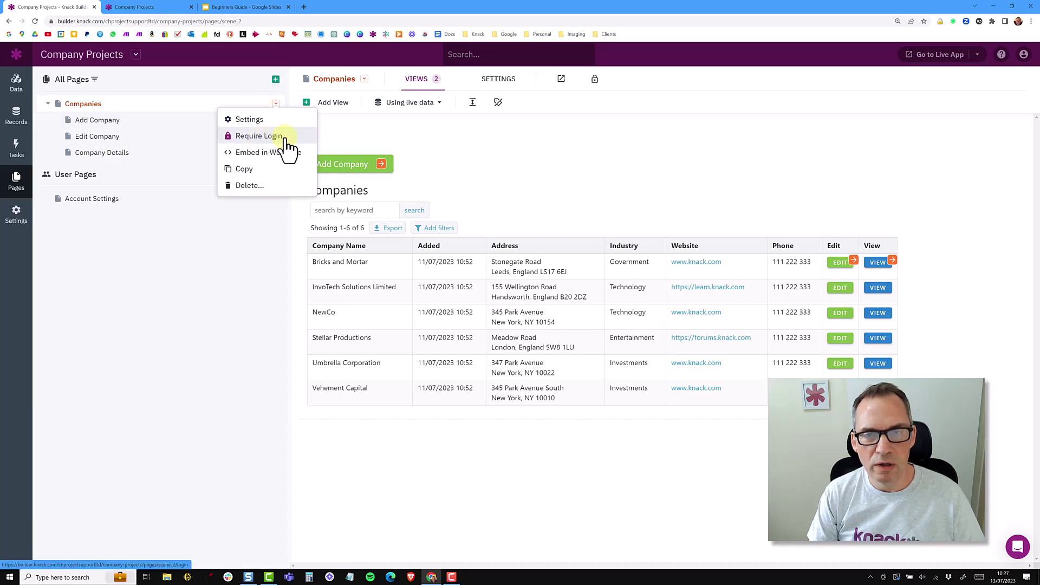
pyautogui.click(283, 137)
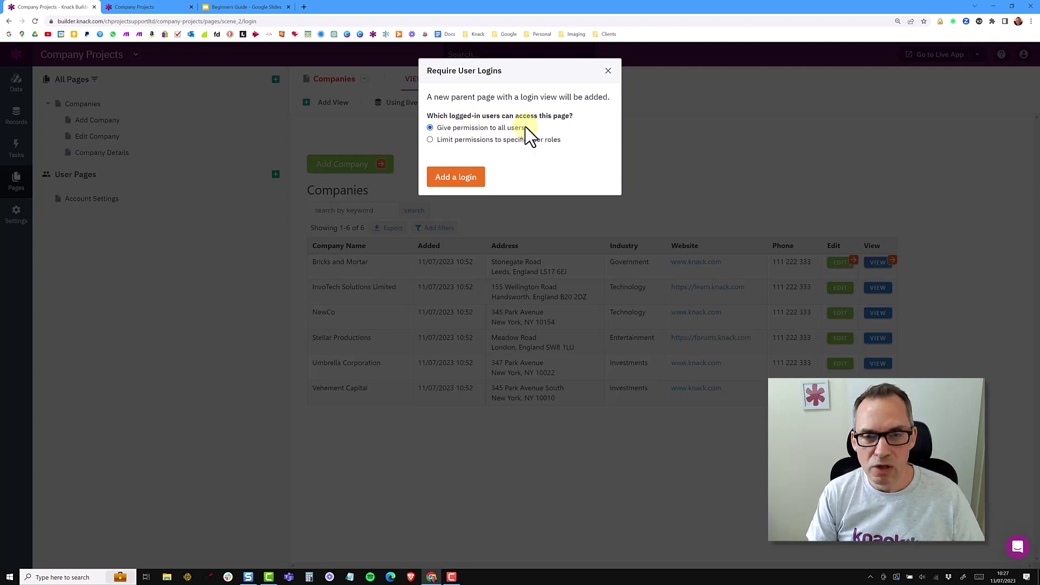
pyautogui.click(464, 140)
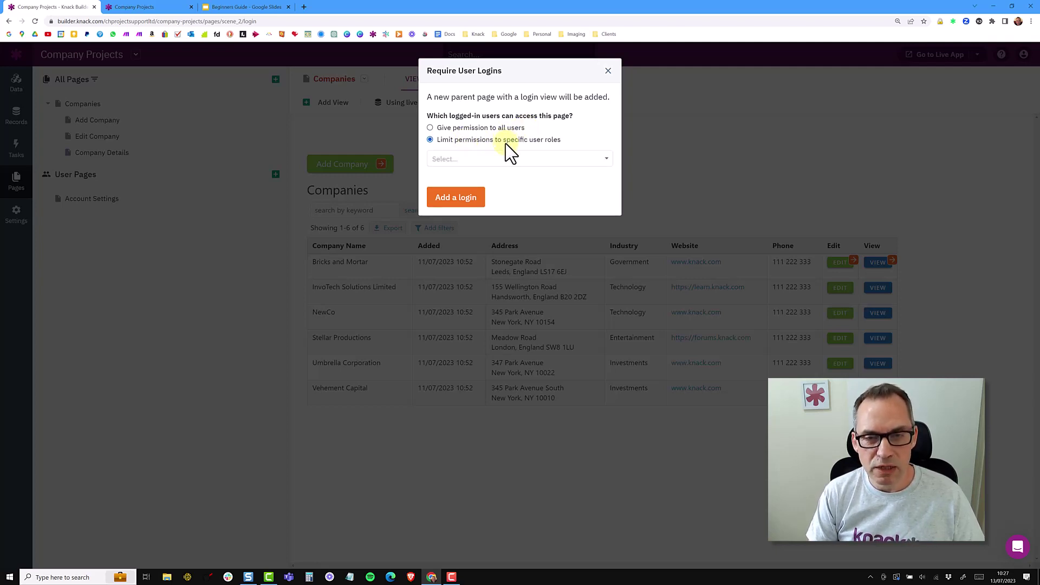
pyautogui.click(479, 159)
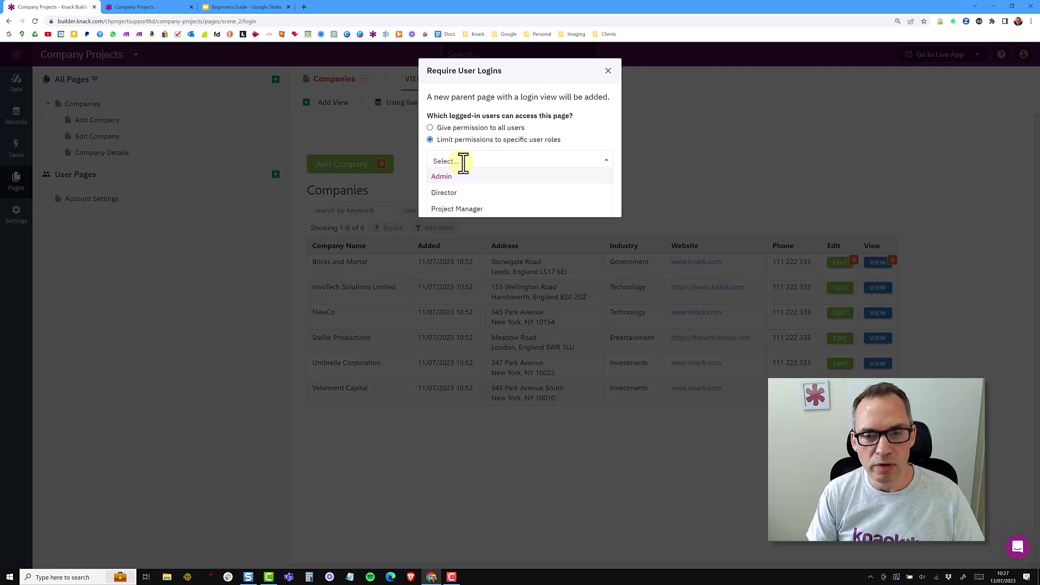
pyautogui.click(449, 178)
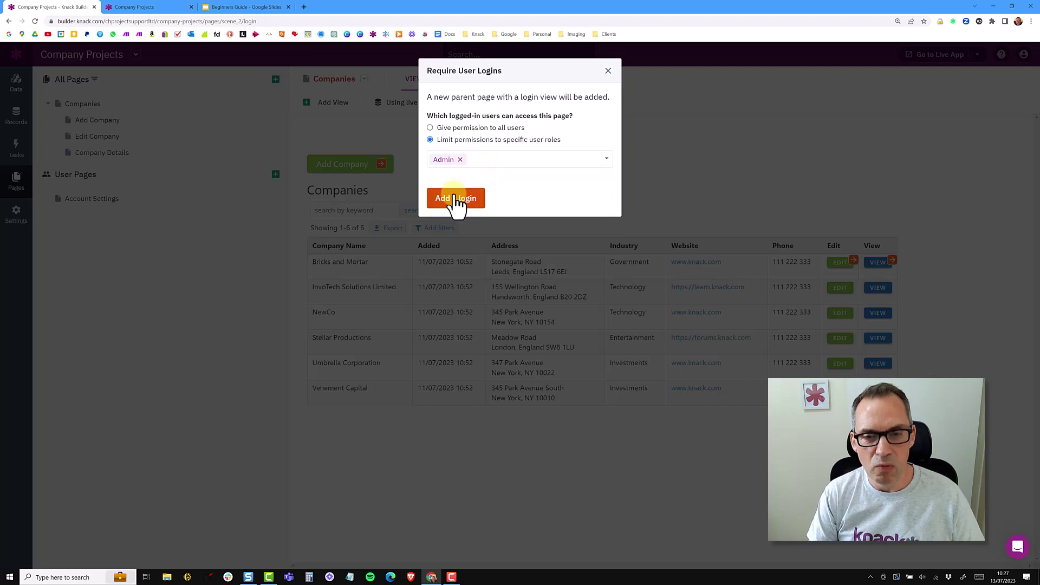
pyautogui.click(457, 200)
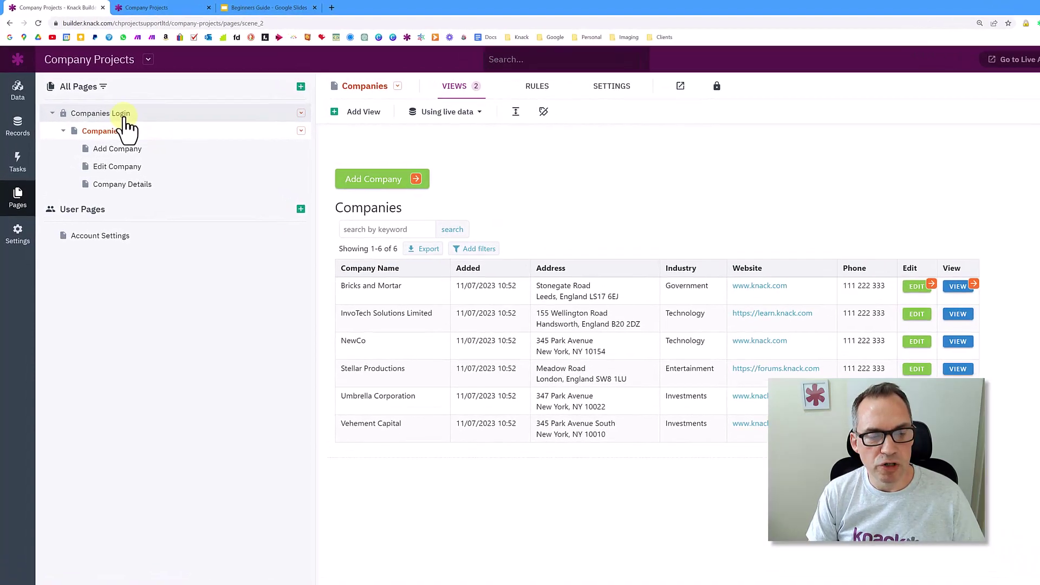
# Collapse and re-expand the Companies Login tree, then open the Companies Login page
pyautogui.moveTo(65, 116)
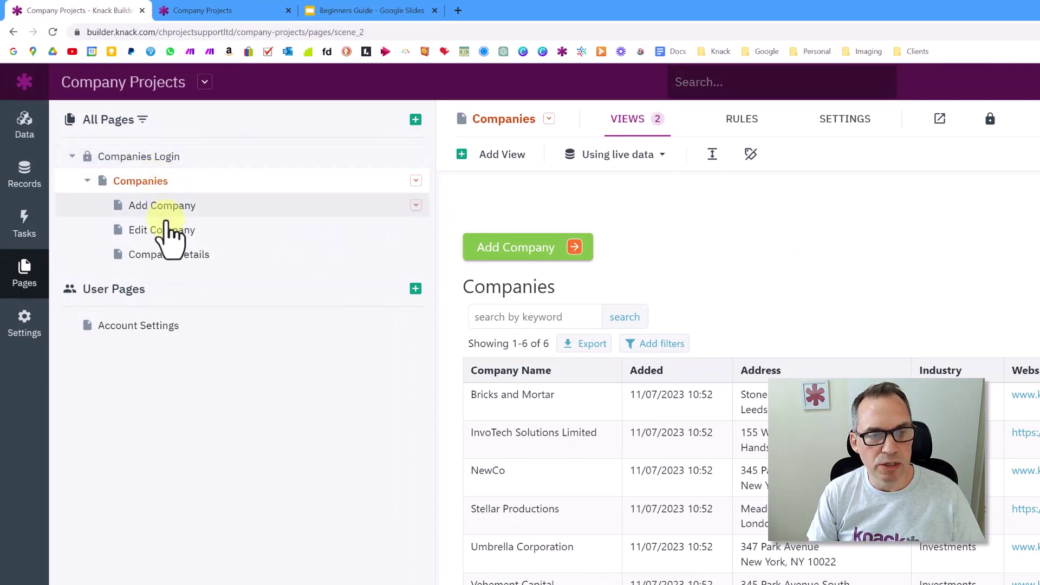
pyautogui.click(73, 157)
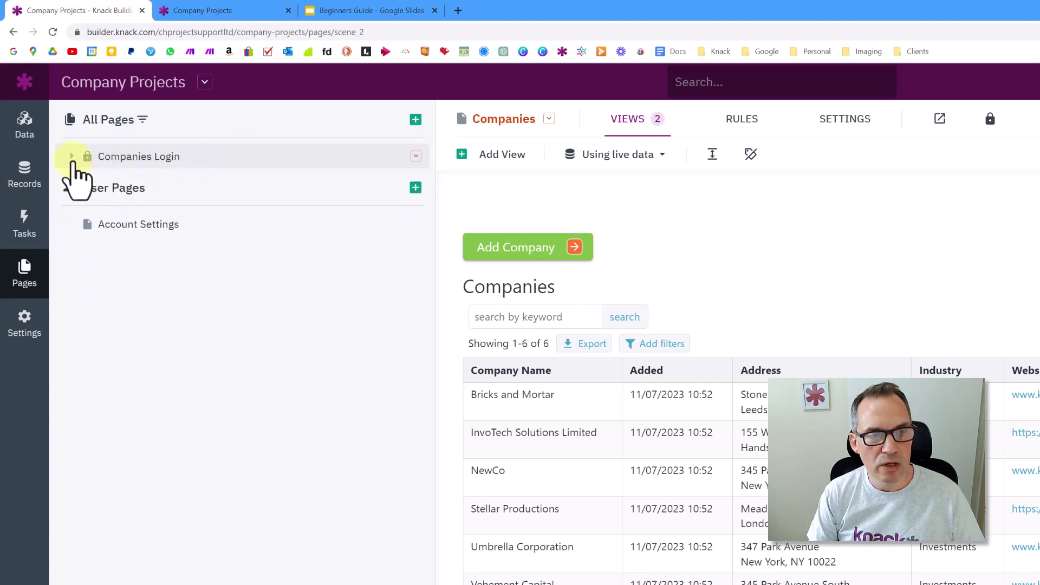
pyautogui.click(74, 158)
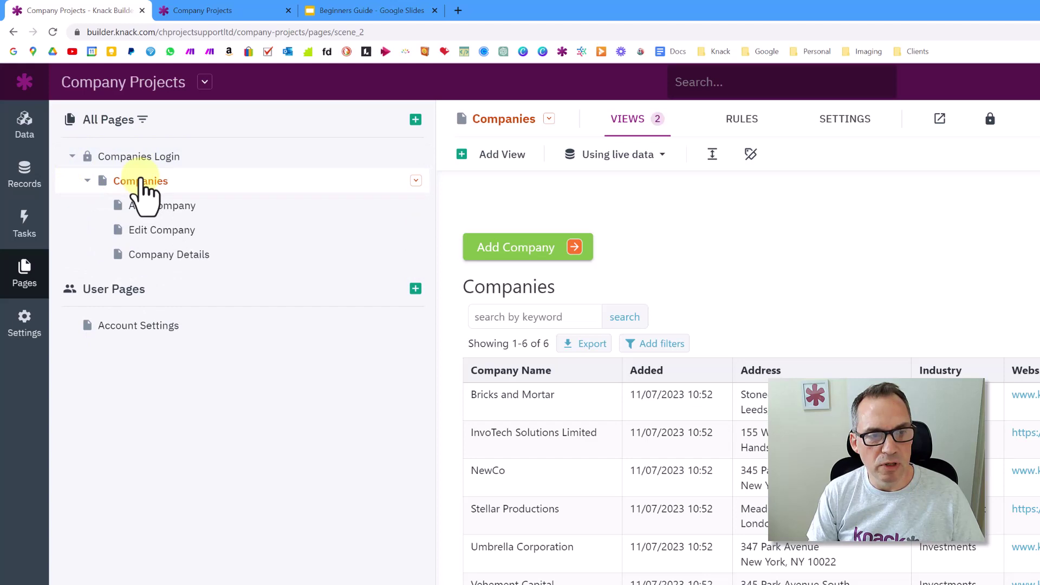
pyautogui.click(179, 157)
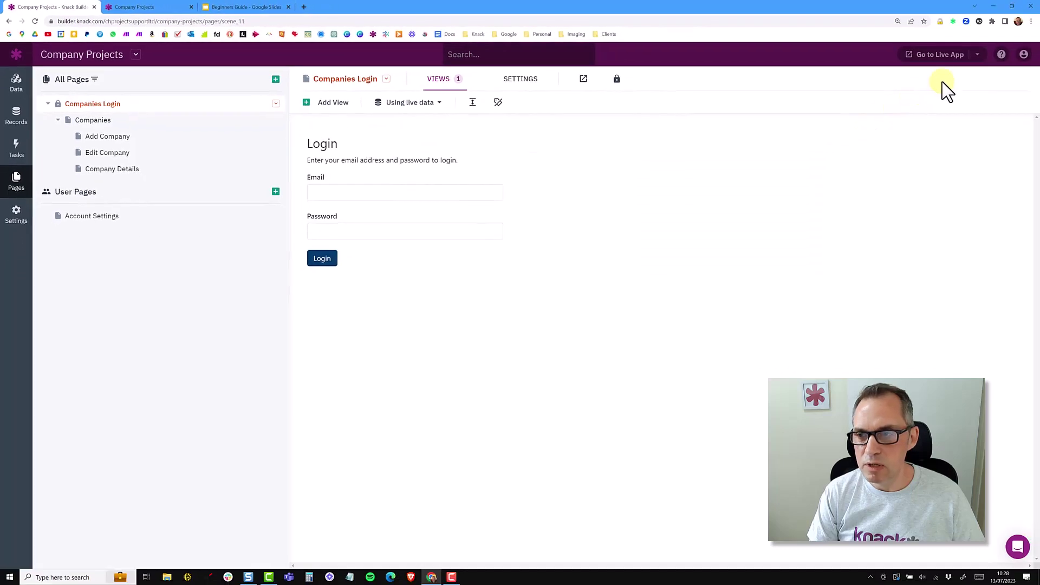
# Sign into the live app with the admin email and password, then view Account Settings
pyautogui.click(978, 56)
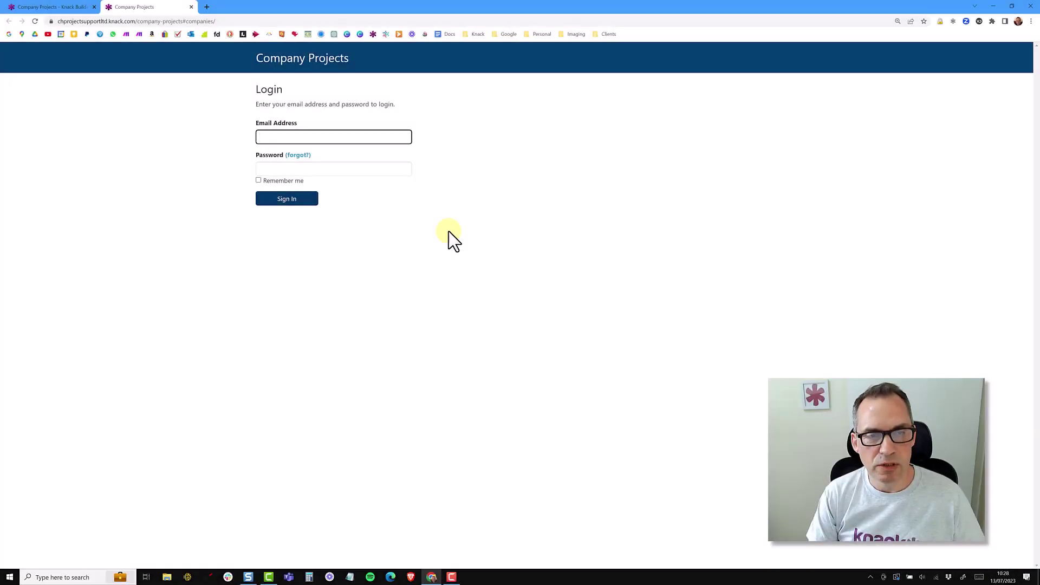
pyautogui.press('Tab')
pyautogui.write('********')
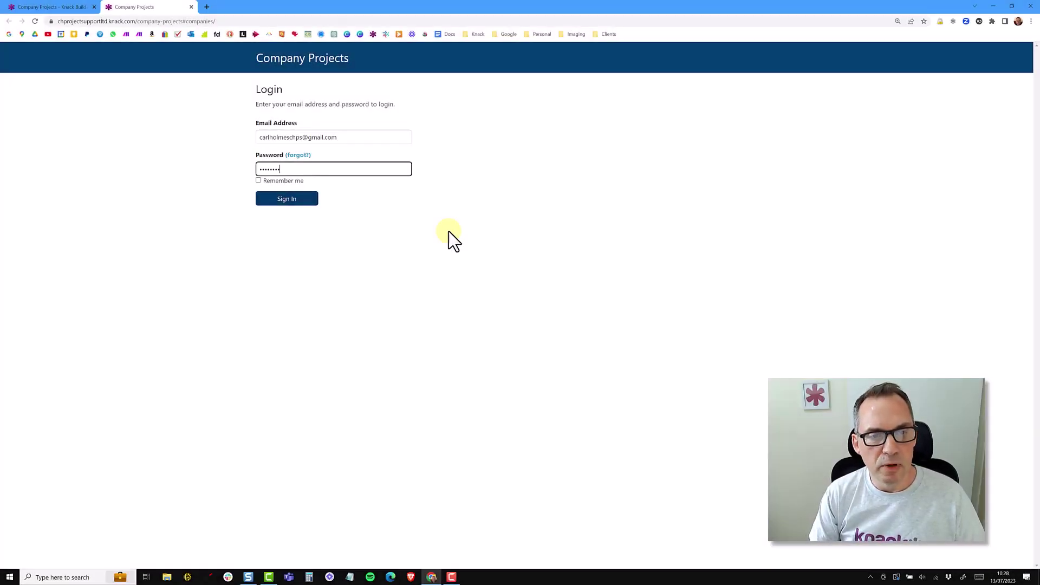
pyautogui.click(287, 199)
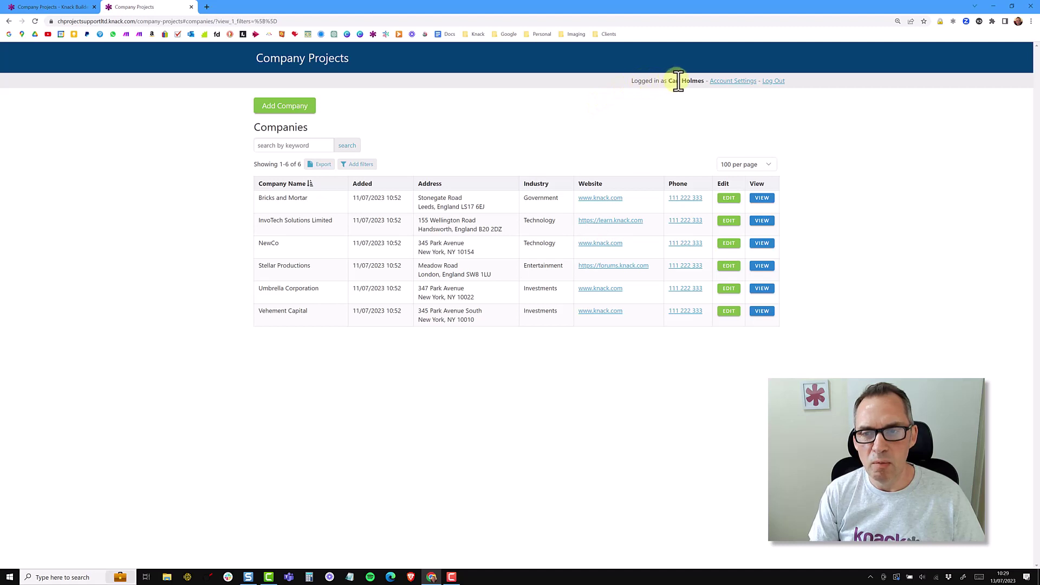
pyautogui.click(736, 84)
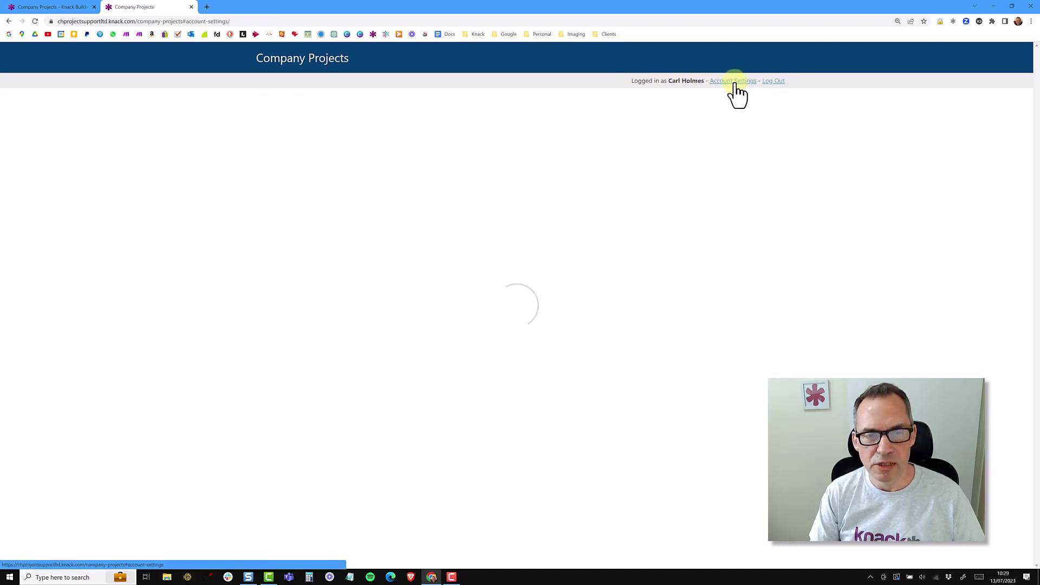